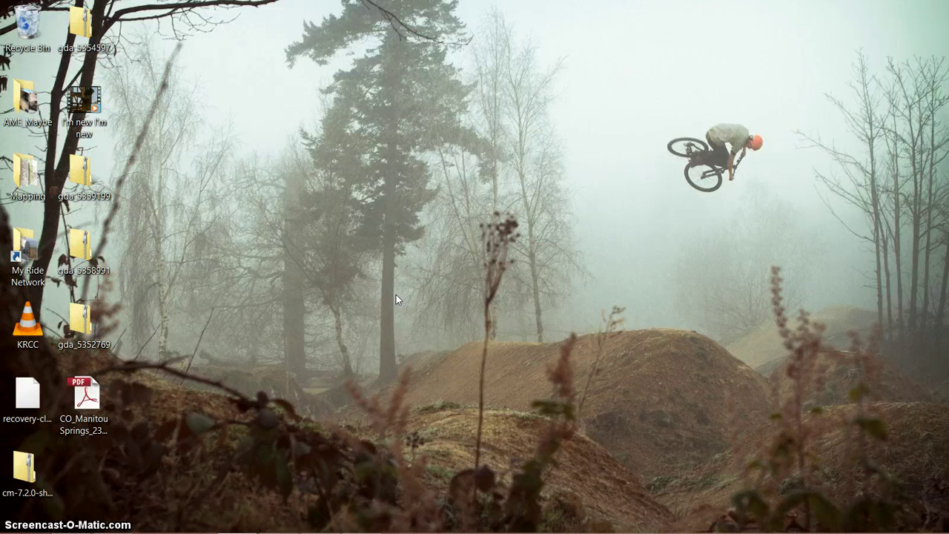
Step: Restore the browser, clear the map marker and close the USGS Store tab
{"action": "left_click", "coordinate": [431, 283]}
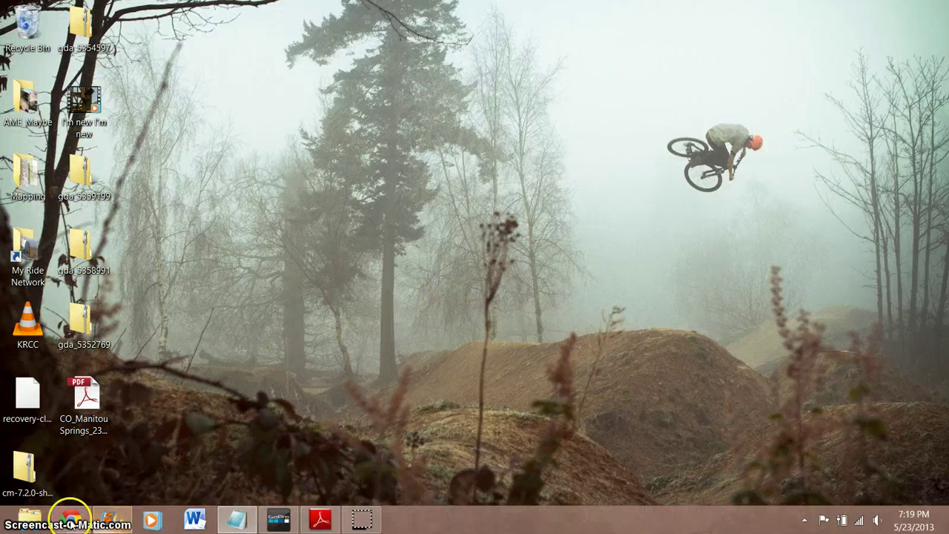
{"action": "left_click", "coordinate": [67, 519]}
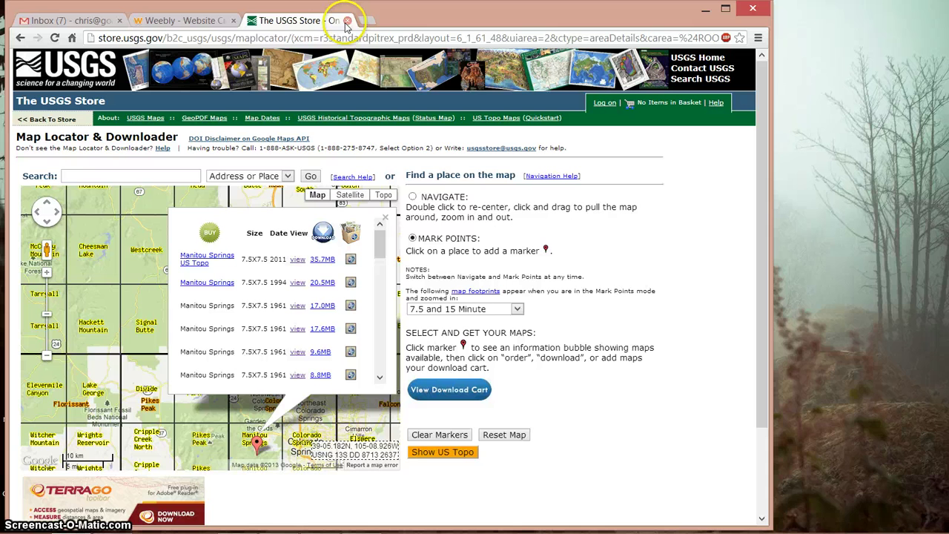
{"action": "left_click", "coordinate": [440, 435]}
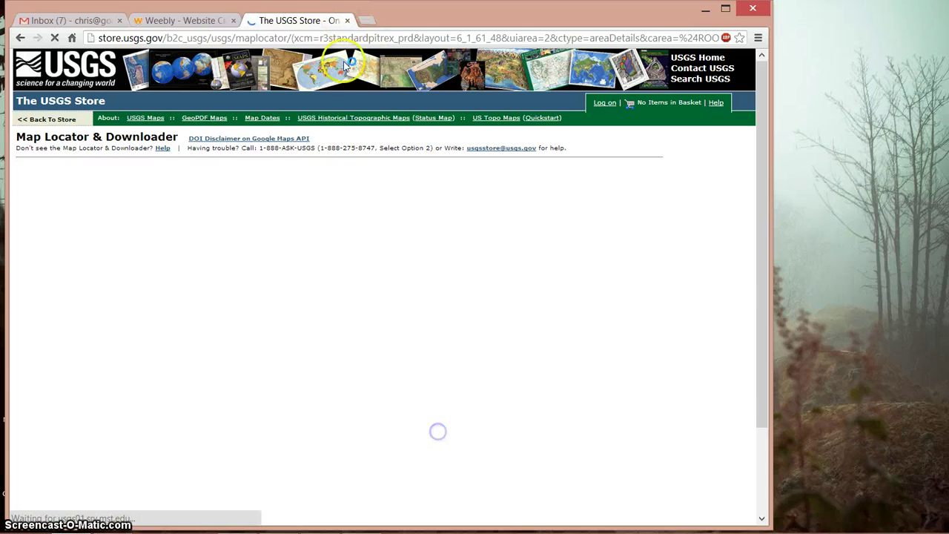
{"action": "left_click", "coordinate": [347, 20]}
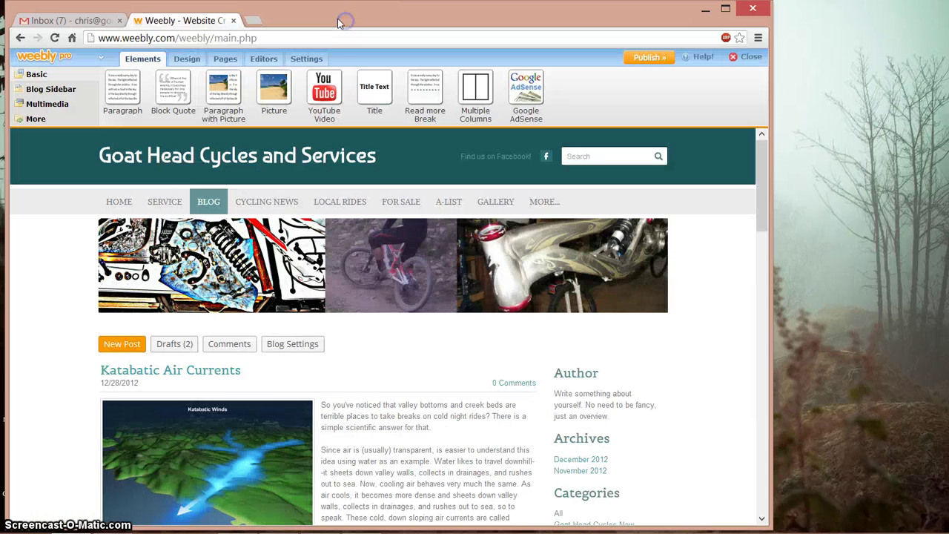
Step: Go to nationalmap.gov in a new tab and open the US Topo Download Maps store
{"action": "left_click", "coordinate": [252, 20]}
{"action": "type", "text": "natio"}
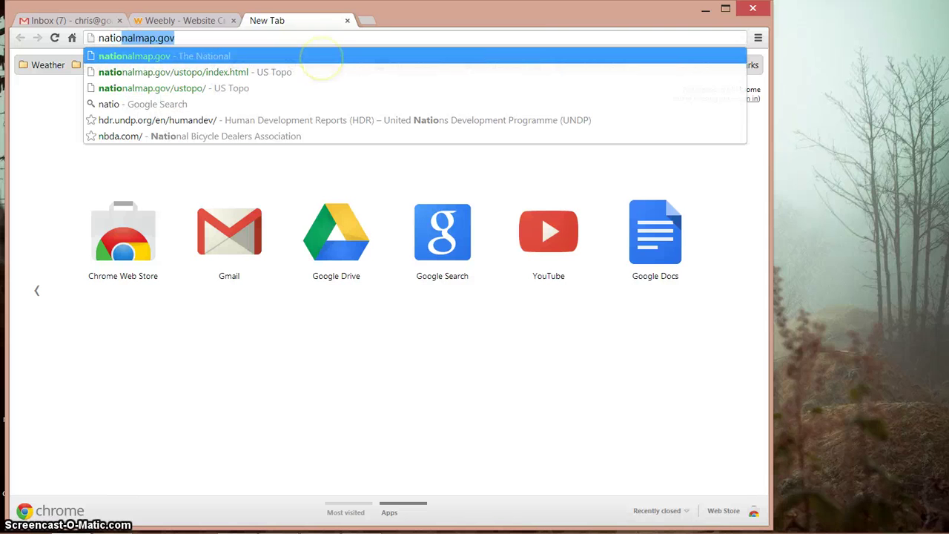
{"action": "left_click", "coordinate": [321, 58]}
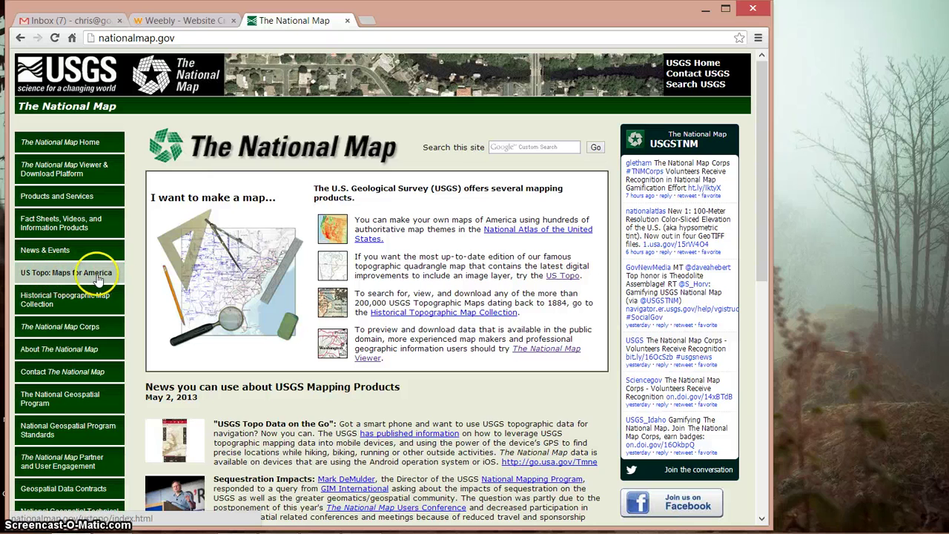
{"action": "left_click", "coordinate": [98, 277]}
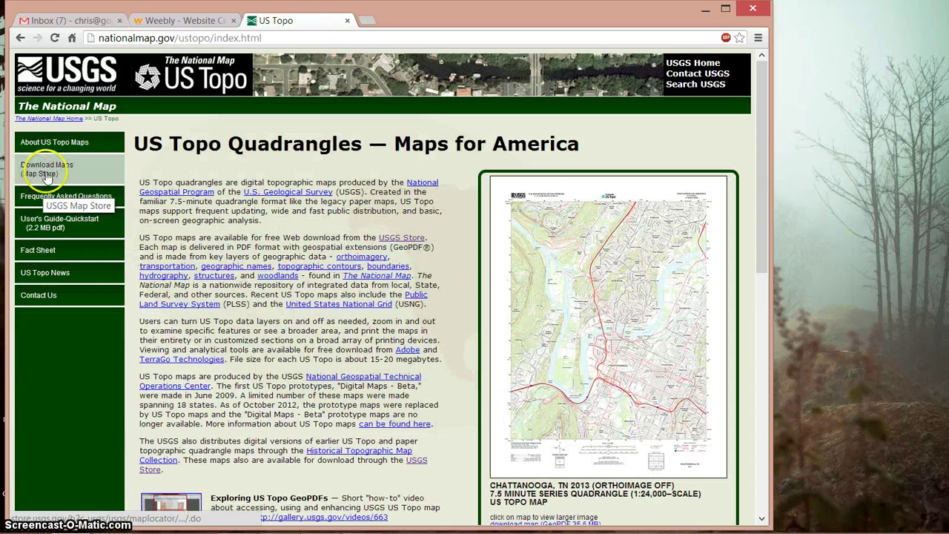
{"action": "left_click", "coordinate": [84, 175]}
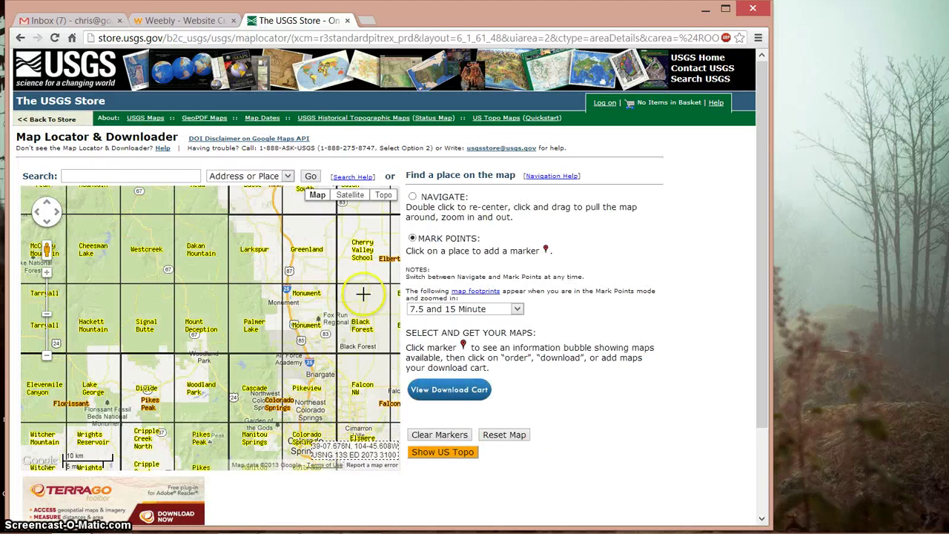
Step: Reset the map, then zoom and pan into central Colorado to Colorado Springs
{"action": "left_click", "coordinate": [498, 434]}
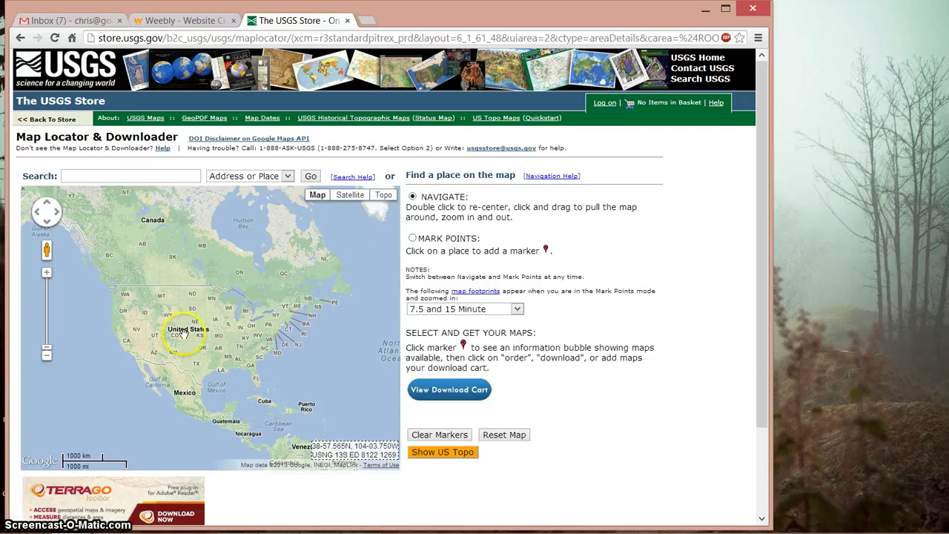
{"action": "scroll", "coordinate": [183, 332], "scroll_direction": "up", "scroll_amount": 2}
{"action": "scroll", "coordinate": [183, 334], "scroll_direction": "up", "scroll_amount": 1}
{"action": "scroll", "coordinate": [182, 334], "scroll_direction": "up", "scroll_amount": 1}
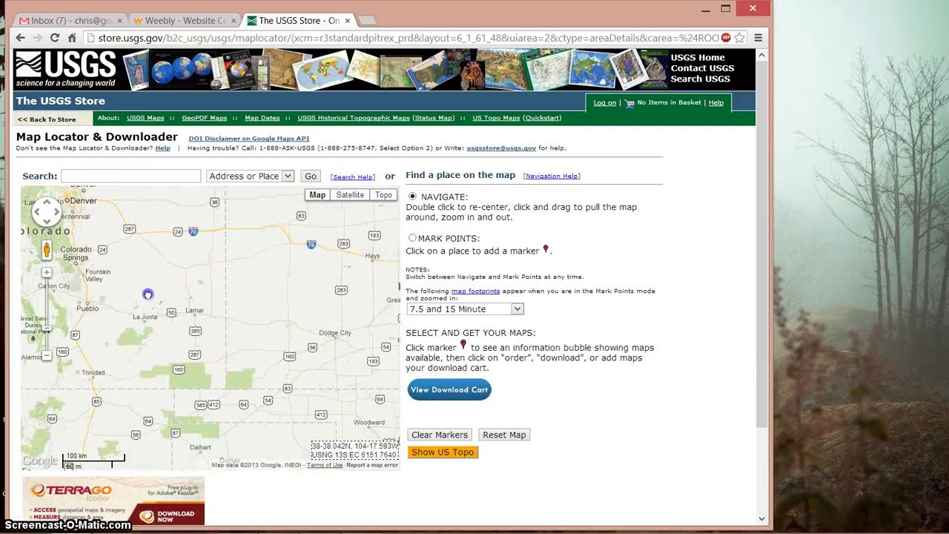
{"action": "mouse_move", "coordinate": [147, 294]}
{"action": "left_mouse_down"}
{"action": "mouse_move", "coordinate": [313, 364]}
{"action": "mouse_move", "coordinate": [176, 266]}
{"action": "left_mouse_up"}
{"action": "double_click", "coordinate": [315, 366]}
{"action": "double_click", "coordinate": [289, 337]}
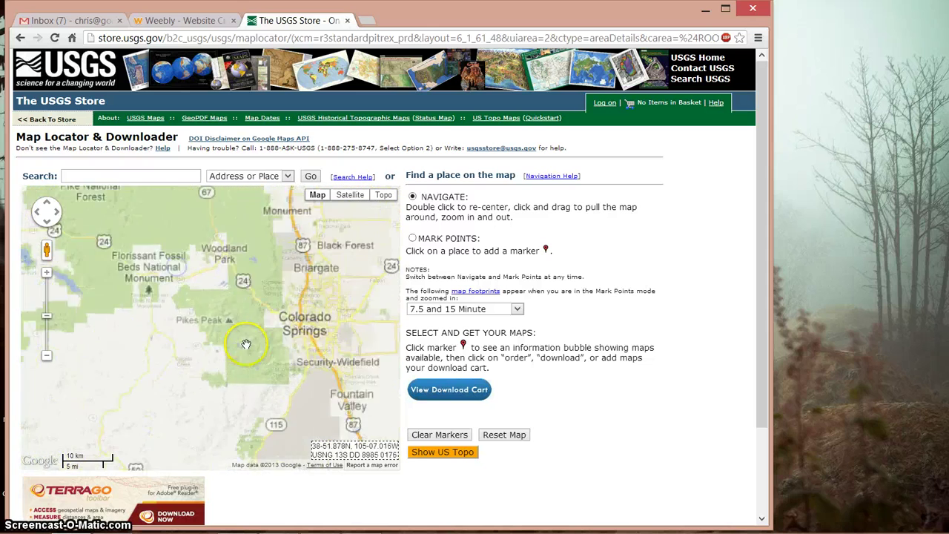
{"action": "scroll", "coordinate": [233, 339], "scroll_direction": "up", "scroll_amount": 3}
{"action": "left_click_drag", "start_coordinate": [297, 348], "coordinate": [167, 369]}
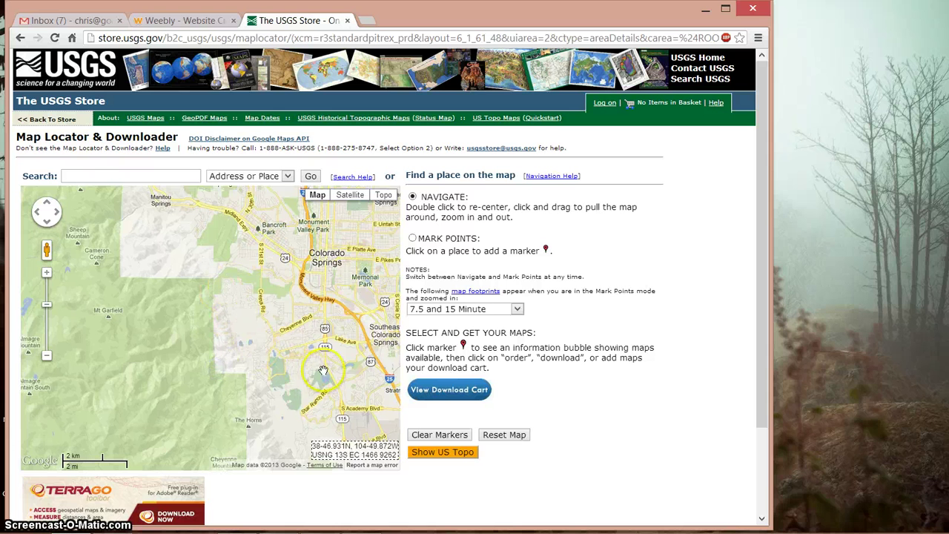
Step: Switch to Mark Points mode and zoom out two levels to show quad footprints
{"action": "left_click", "coordinate": [413, 238]}
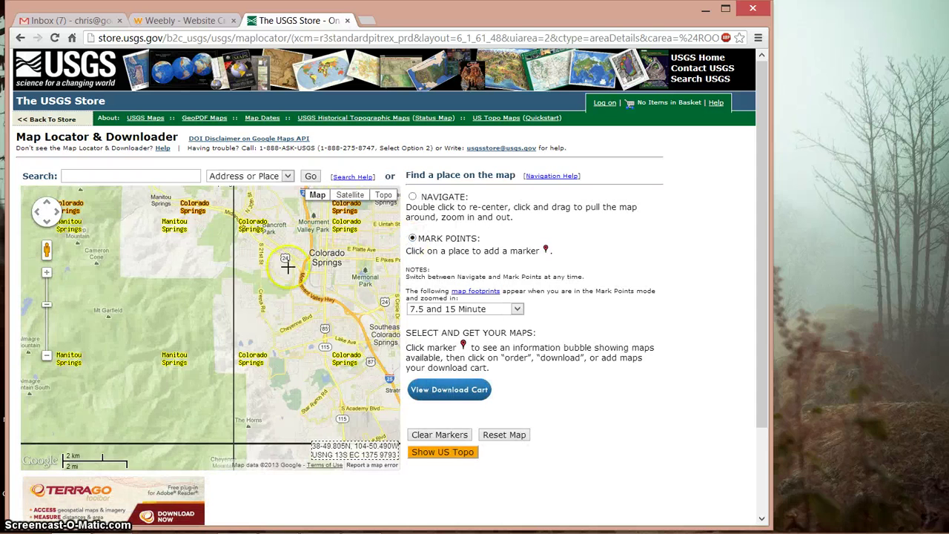
{"action": "scroll", "coordinate": [225, 314], "scroll_direction": "down", "scroll_amount": 1}
{"action": "scroll", "coordinate": [225, 314], "scroll_direction": "down", "scroll_amount": 1}
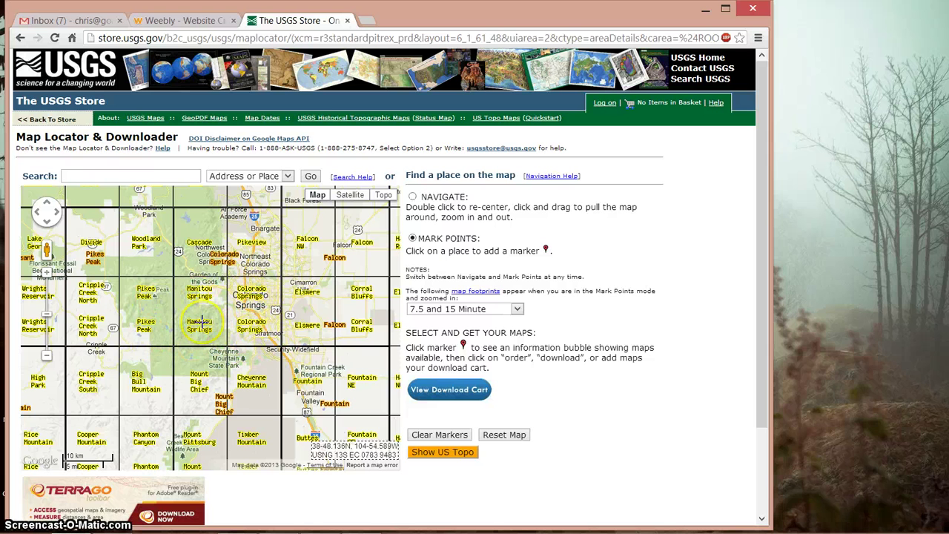
Step: Place a marker on the Manitou Springs quad and show its 2011, 1994 and 1961 maps
{"action": "left_click", "coordinate": [202, 307]}
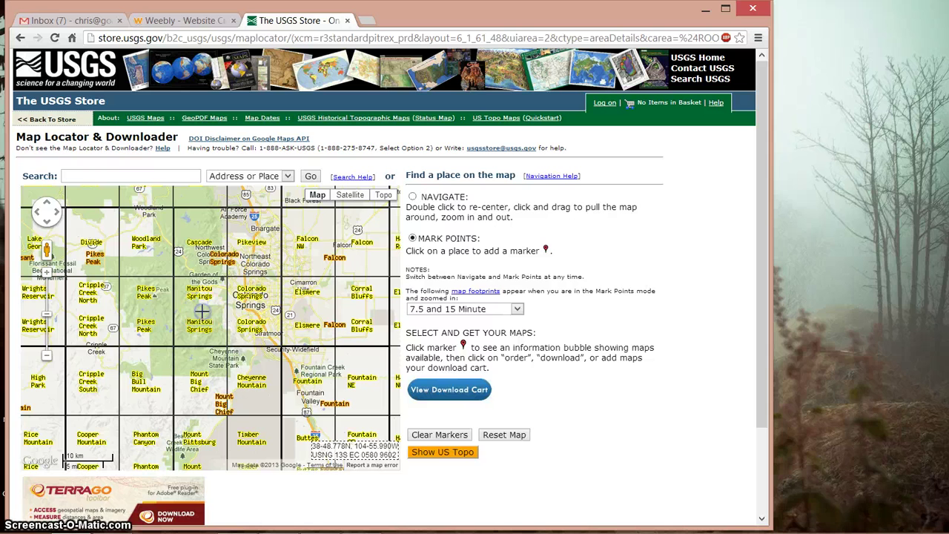
{"action": "left_click", "coordinate": [200, 309]}
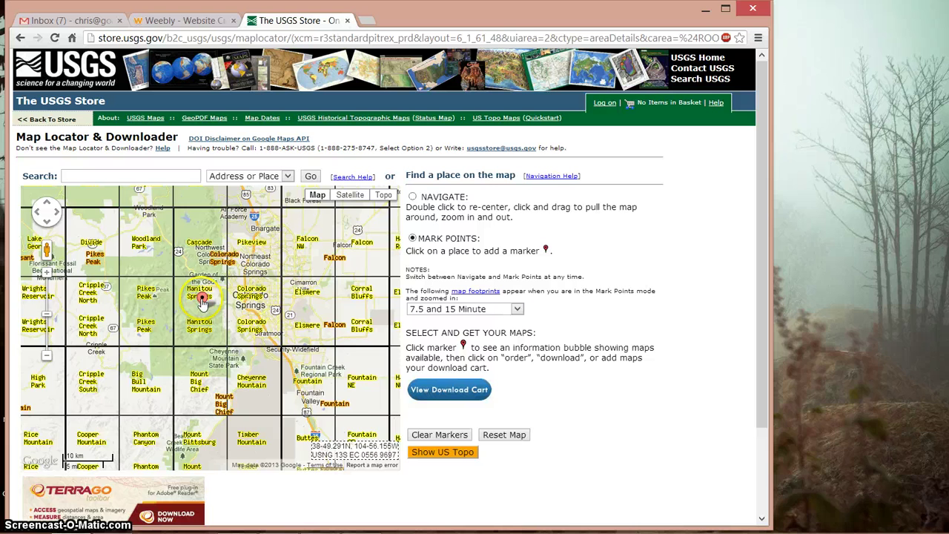
{"action": "left_click", "coordinate": [202, 300]}
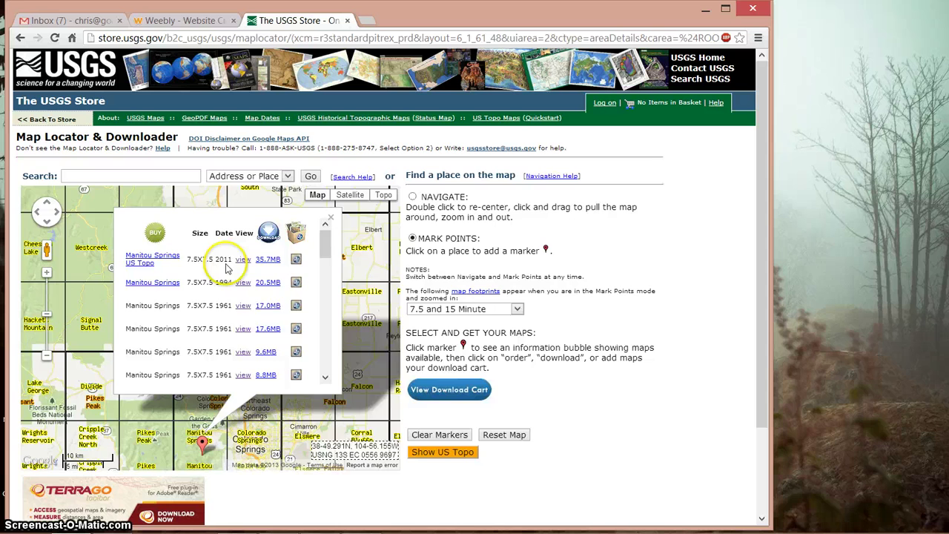
Step: Preview the 2011 and 1994 Manitou Springs maps, then download the 20.5MB 1994 map
{"action": "left_click", "coordinate": [241, 262]}
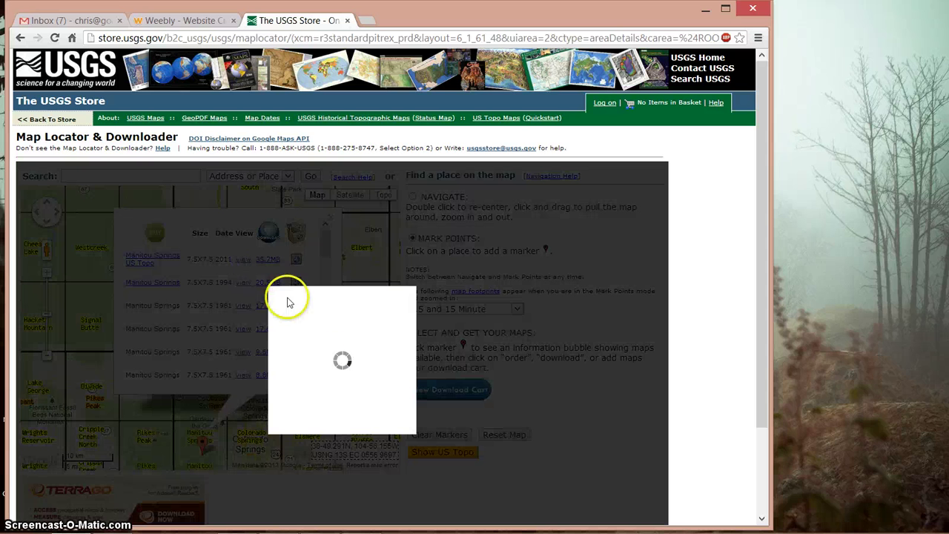
{"action": "left_click", "coordinate": [339, 356]}
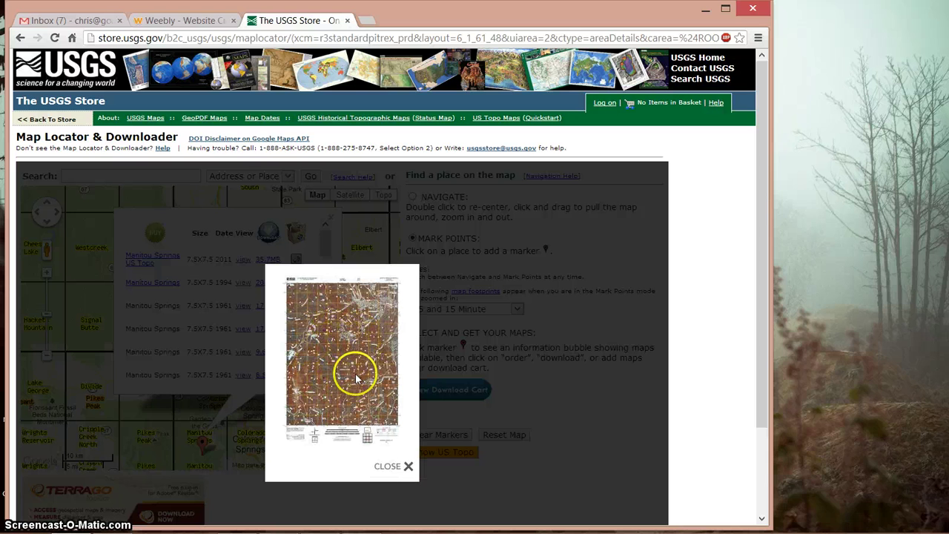
{"action": "left_click", "coordinate": [408, 467]}
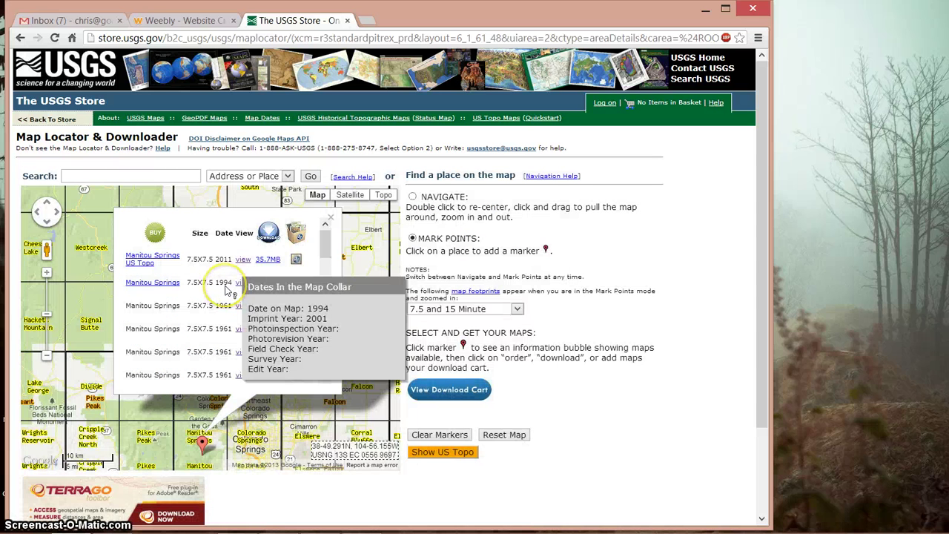
{"action": "left_click", "coordinate": [241, 283]}
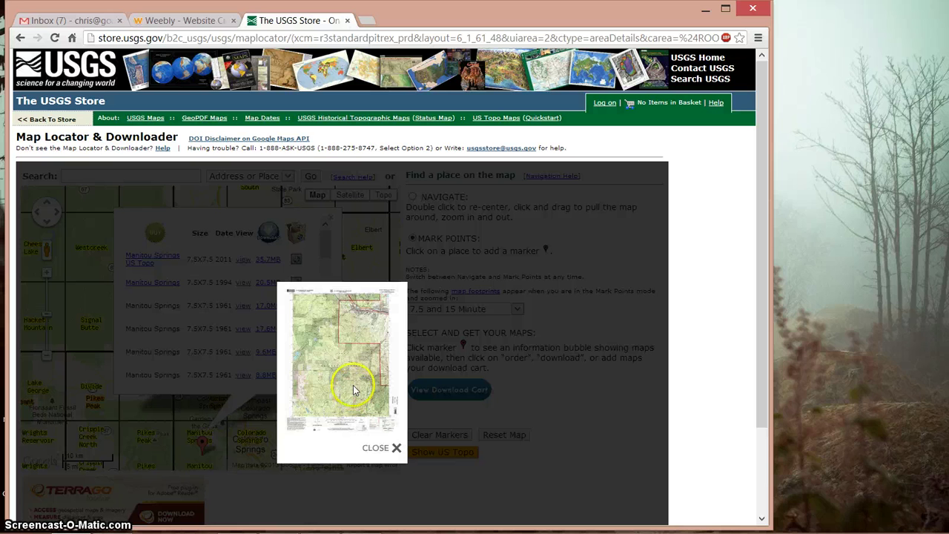
{"action": "left_click", "coordinate": [398, 449]}
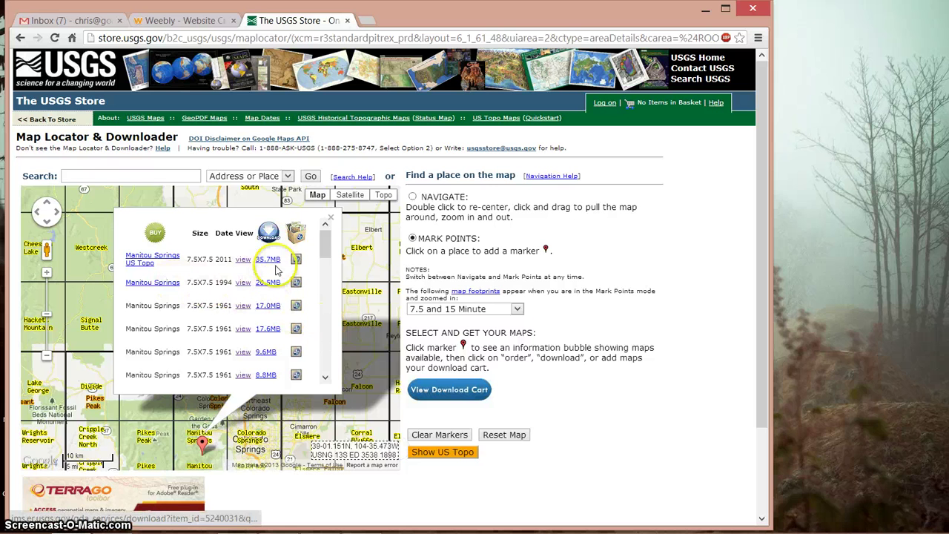
{"action": "left_click", "coordinate": [271, 290]}
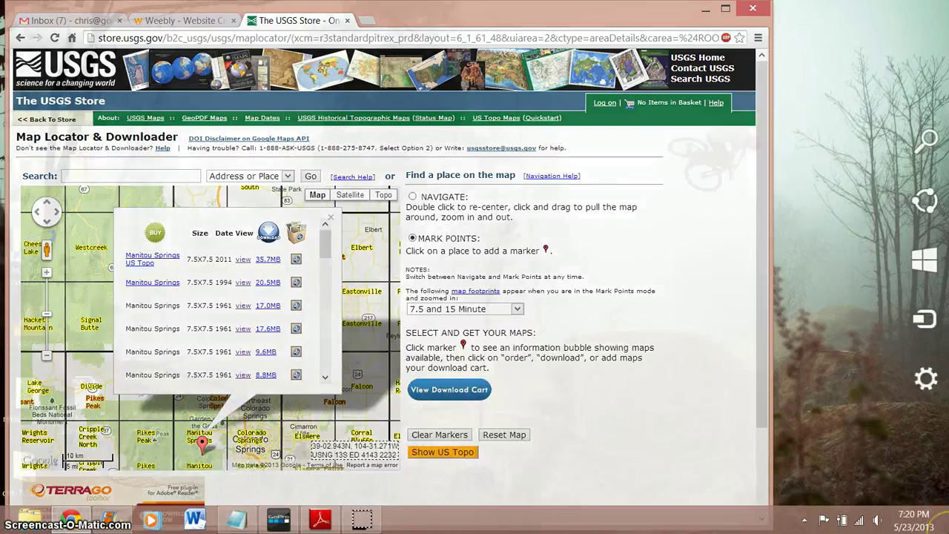
Step: Show the desktop and select the downloaded gda_5352769 zip folder
{"action": "left_click", "coordinate": [942, 519]}
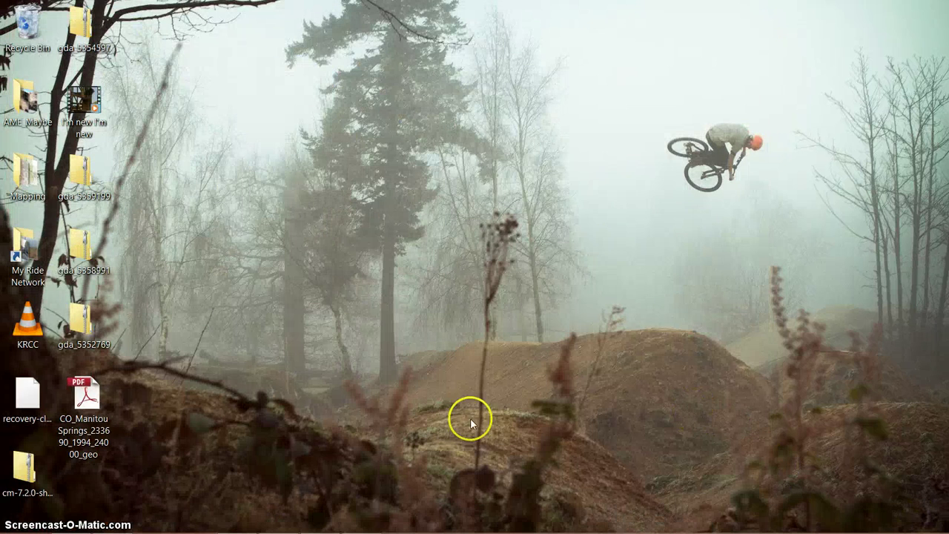
{"action": "left_click", "coordinate": [82, 333]}
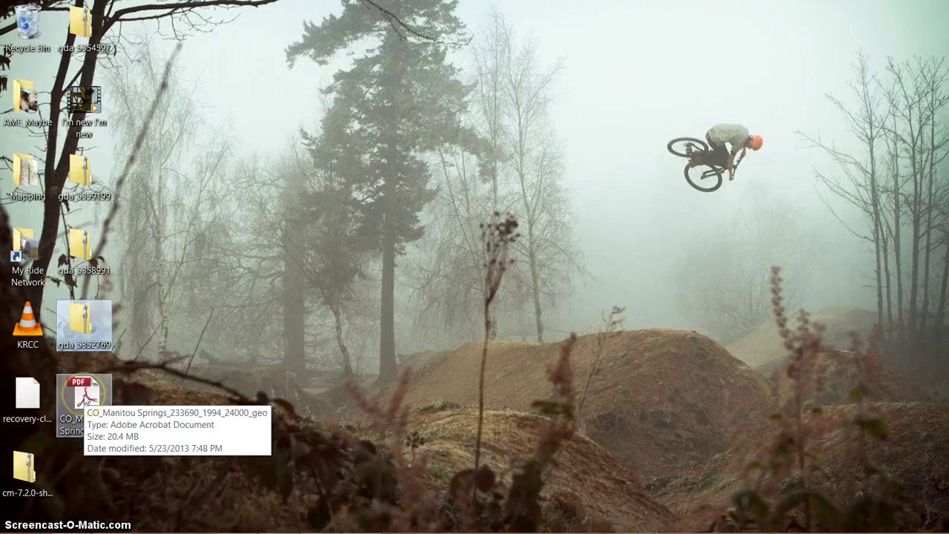
Step: Open the CO_Manitou Springs 1994 PDF from the desktop in Adobe Reader
{"action": "double_click", "coordinate": [81, 392]}
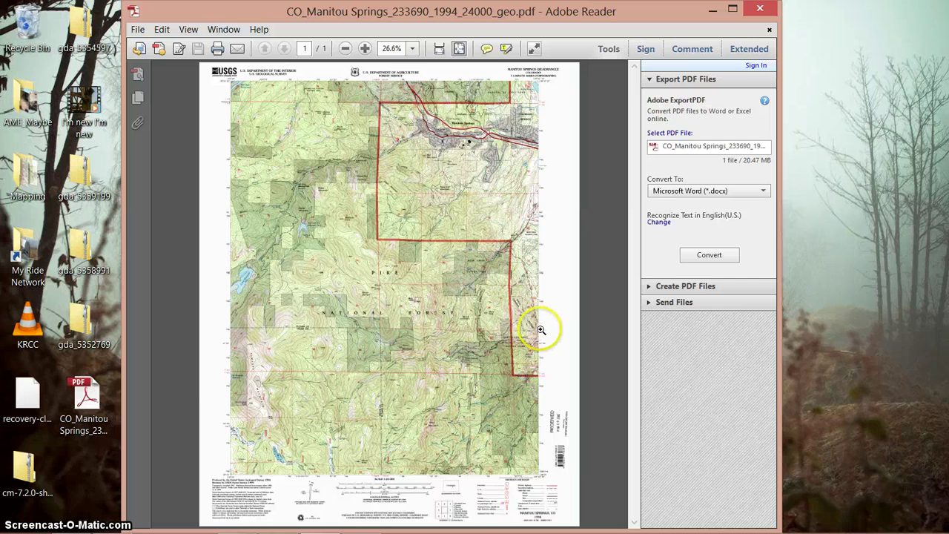
Step: Marquee-zoom onto the canyon, then closer onto Helen Hunt Falls and Silver Cascade Falls
{"action": "left_click_drag", "start_coordinate": [540, 330], "coordinate": [389, 471]}
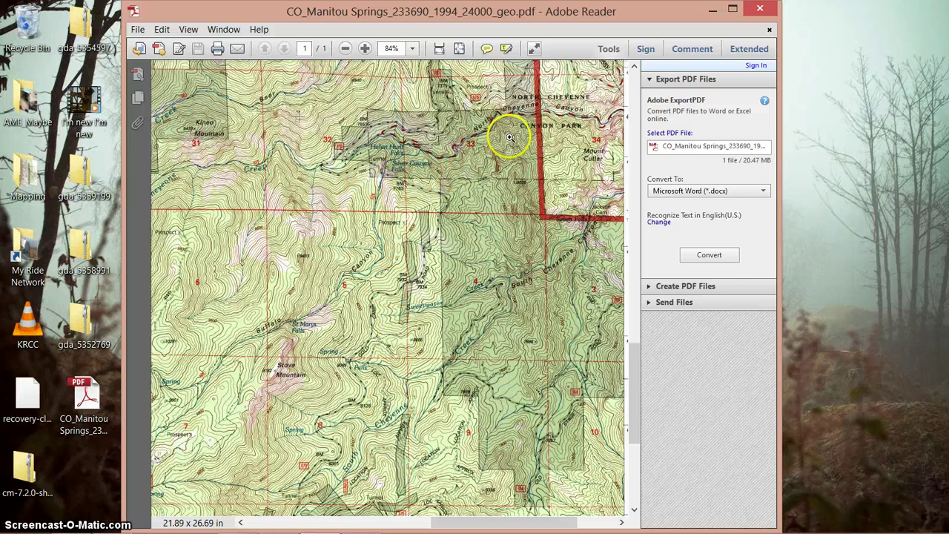
{"action": "left_click_drag", "start_coordinate": [513, 130], "coordinate": [285, 337]}
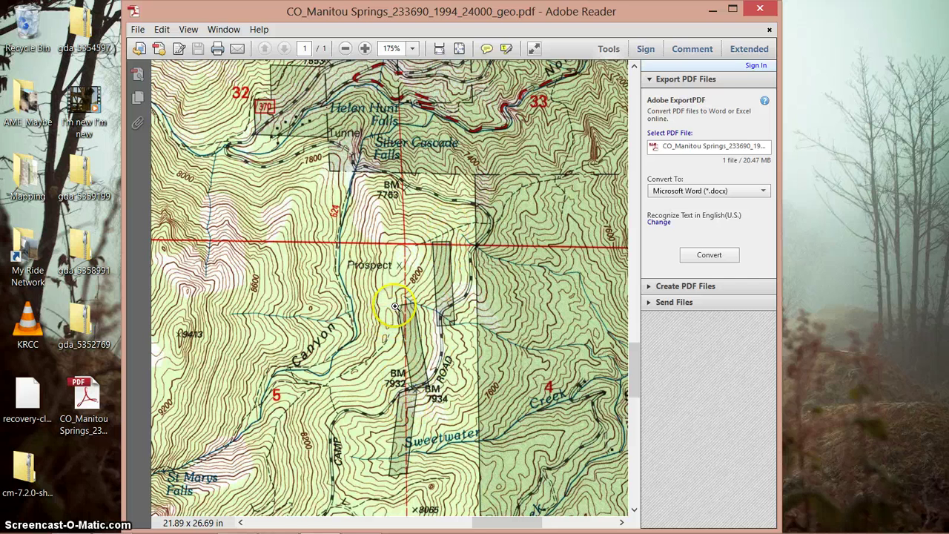
Step: In Print, set the page range to Current view and page sizing to Fit
{"action": "left_click", "coordinate": [137, 30]}
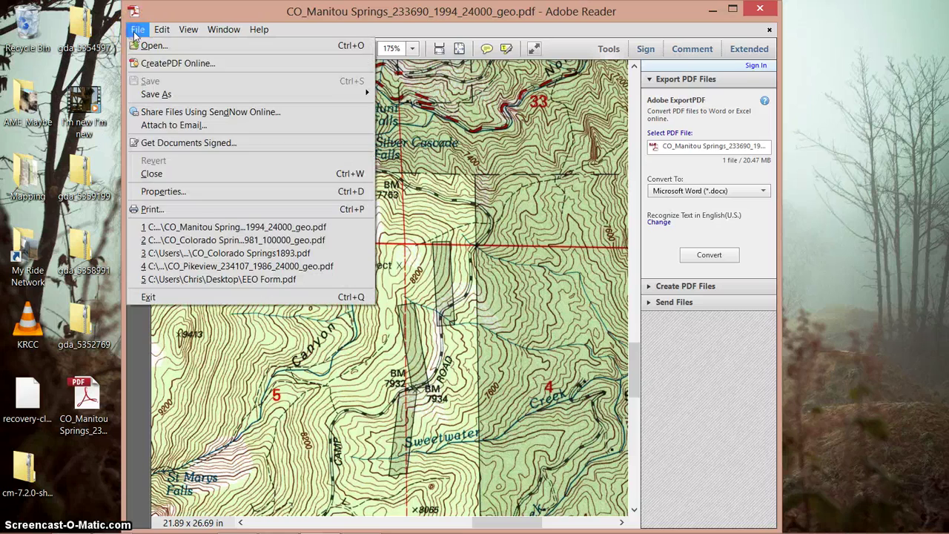
{"action": "left_click", "coordinate": [160, 211]}
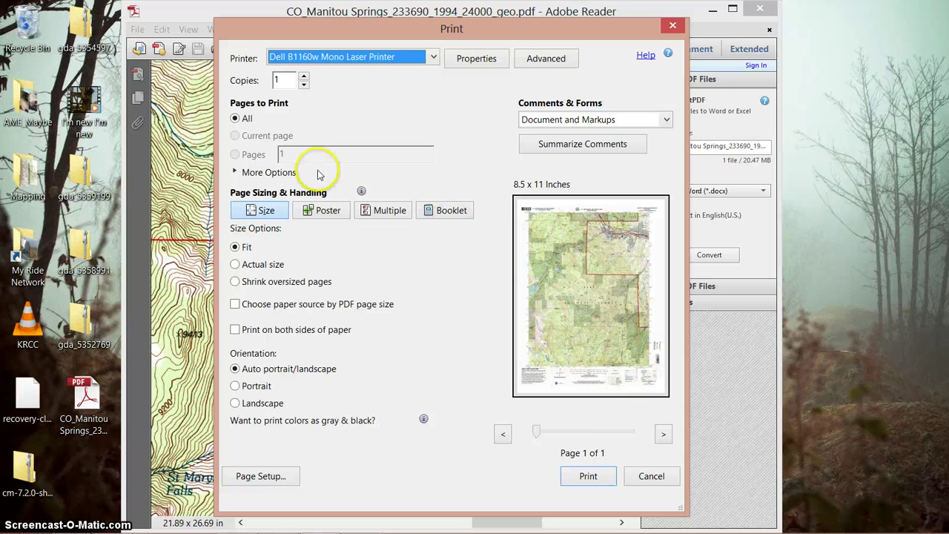
{"action": "left_click", "coordinate": [238, 172]}
{"action": "left_click", "coordinate": [248, 188]}
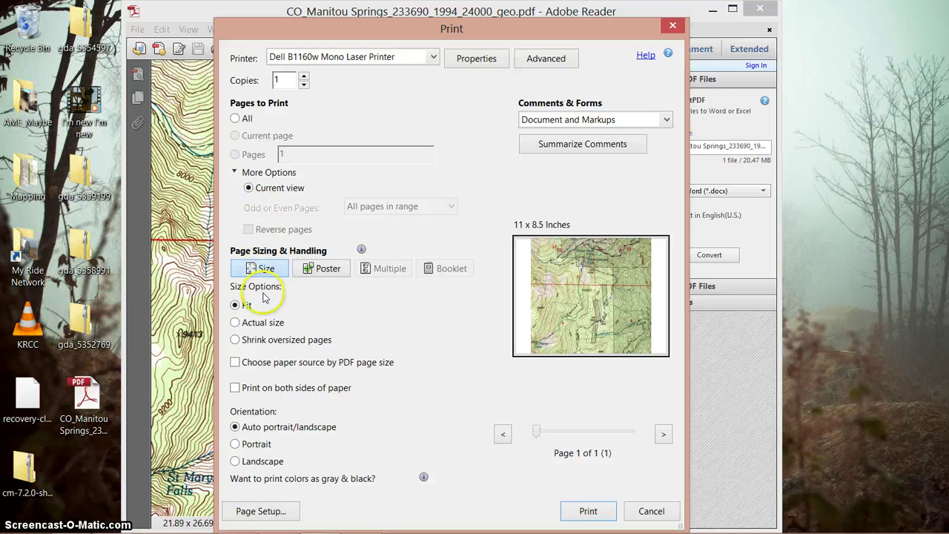
{"action": "left_click", "coordinate": [235, 323]}
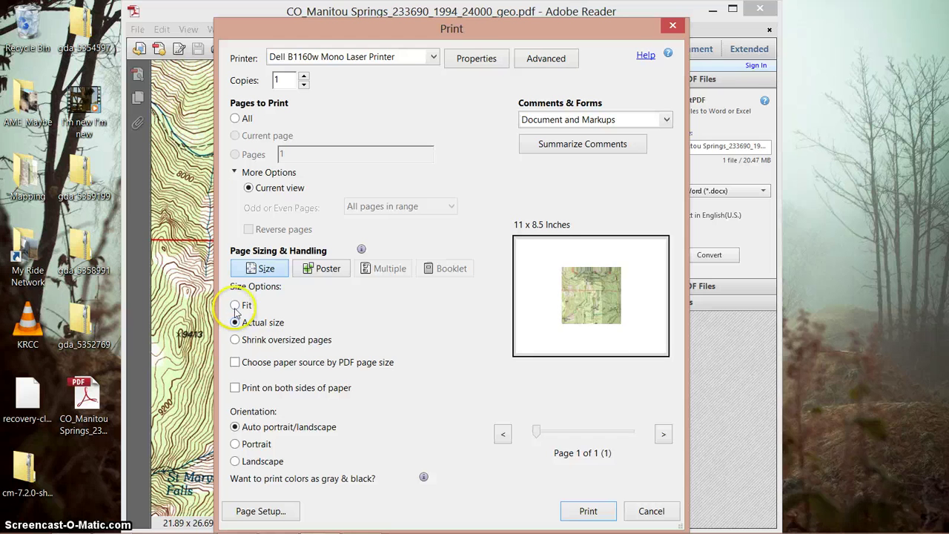
{"action": "left_click", "coordinate": [235, 305]}
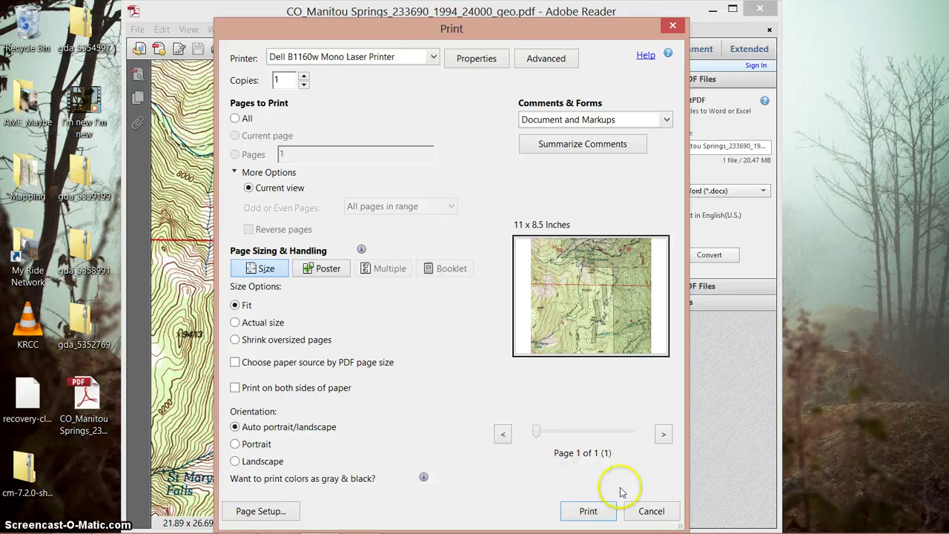
{"action": "left_click", "coordinate": [649, 511]}
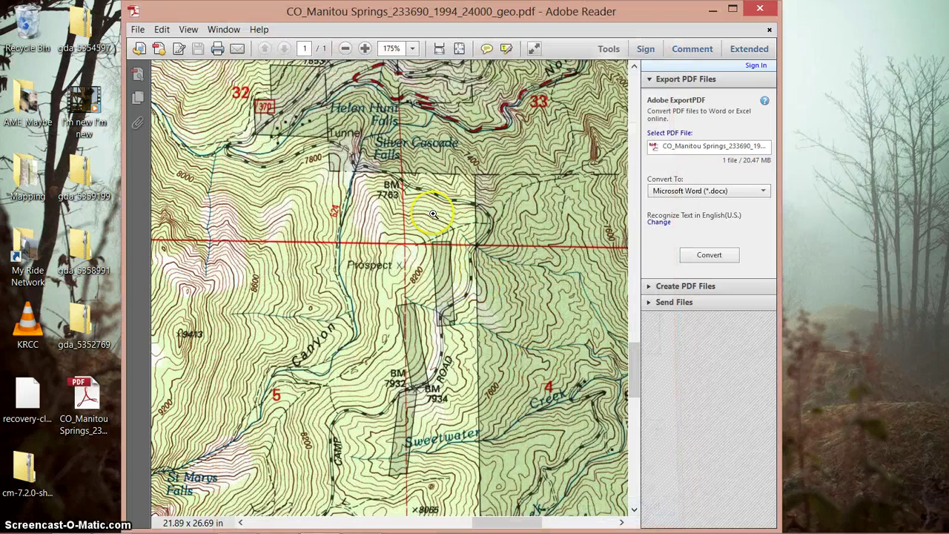